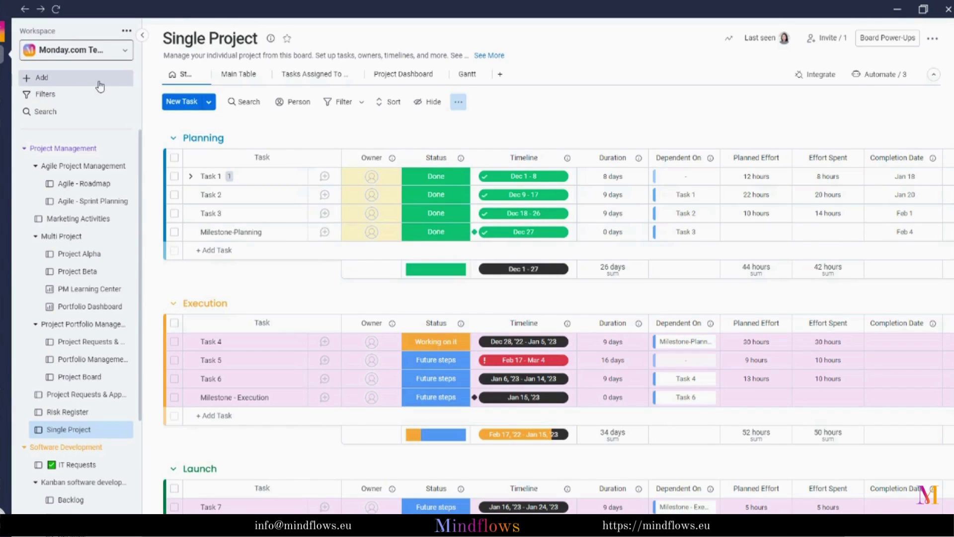
Search the Template center for 'Single Project' and open the Single Project template's details
{"action": "left_click", "coordinate": [100, 86]}
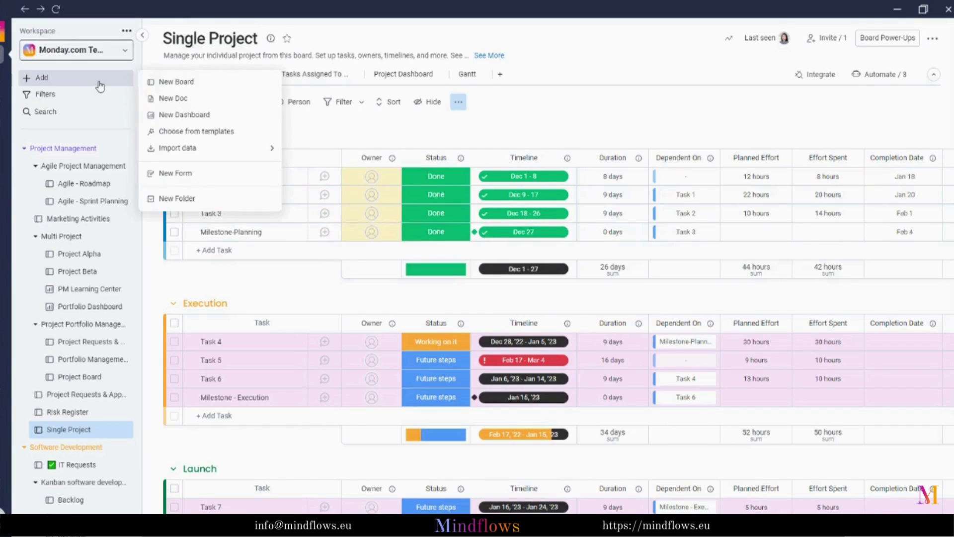
{"action": "left_click", "coordinate": [250, 138]}
{"action": "type", "text": "S"}
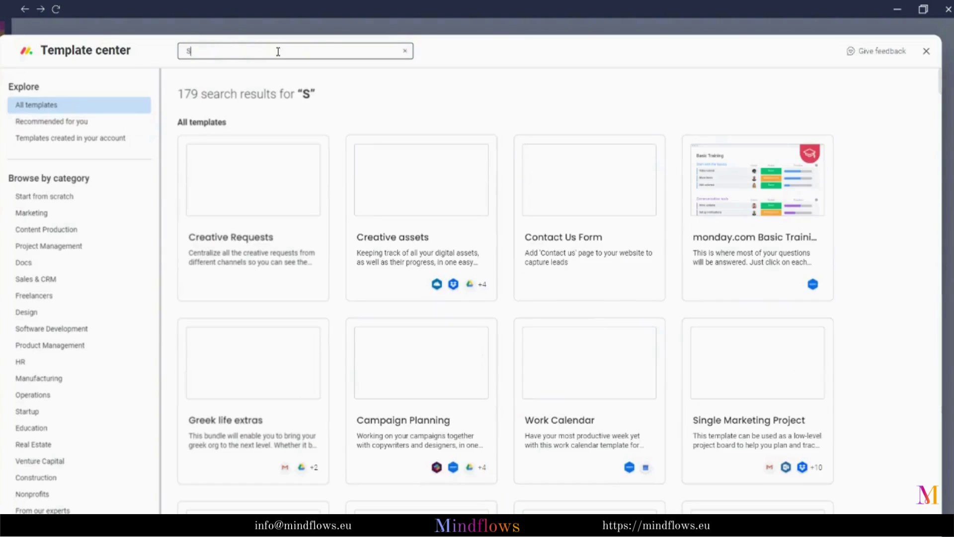
{"action": "type", "text": "ingle Project"}
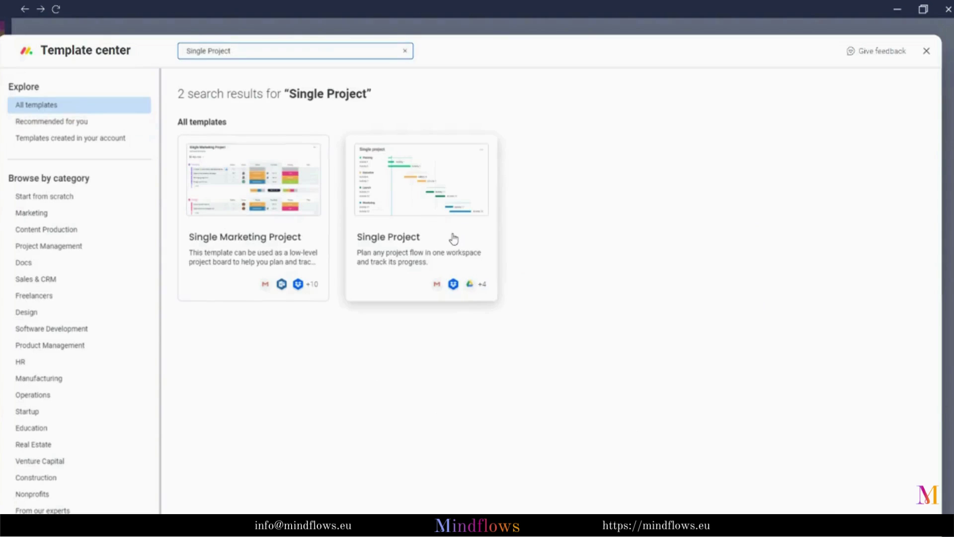
{"action": "left_click", "coordinate": [454, 239]}
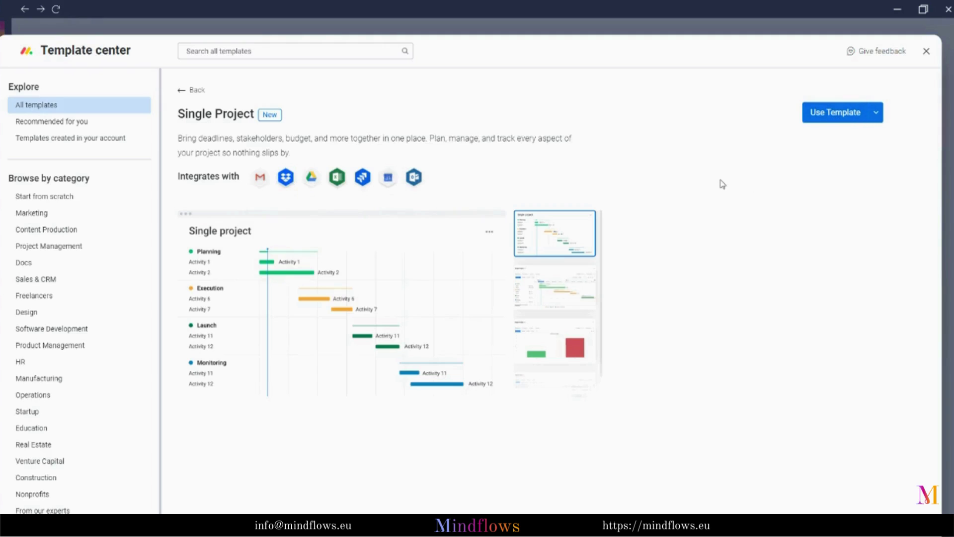
Close the Template center, view the Main Table, then go back to the board's Start view
{"action": "left_click", "coordinate": [926, 51]}
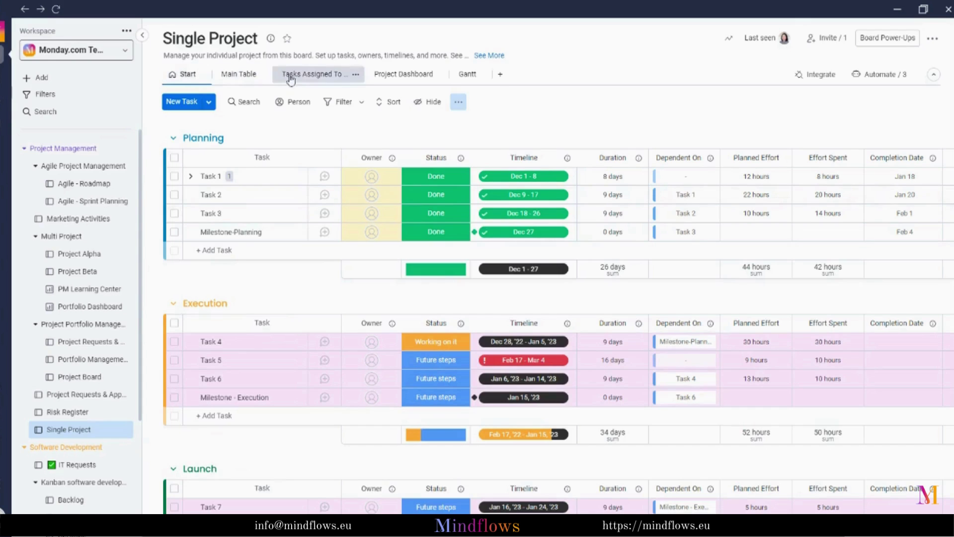
{"action": "left_click", "coordinate": [238, 74]}
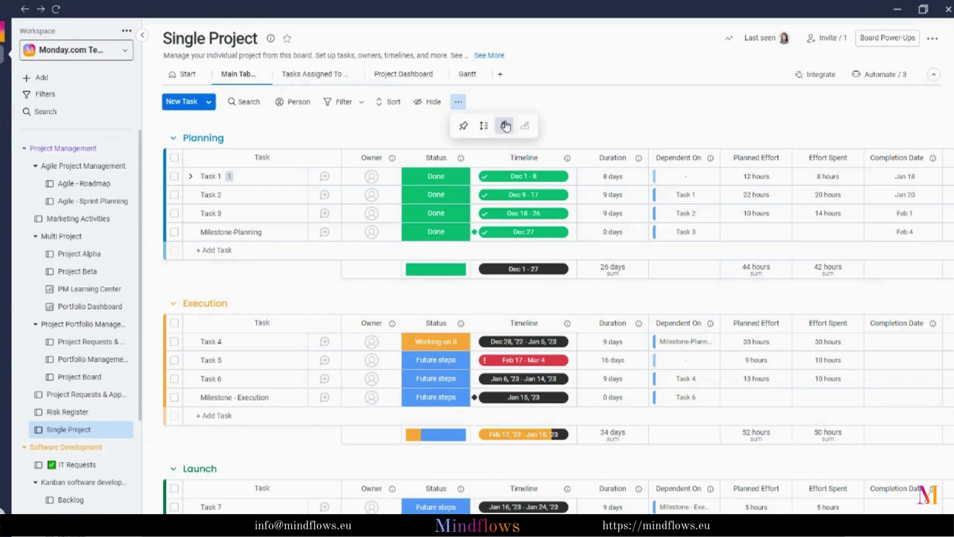
{"action": "left_click", "coordinate": [187, 77]}
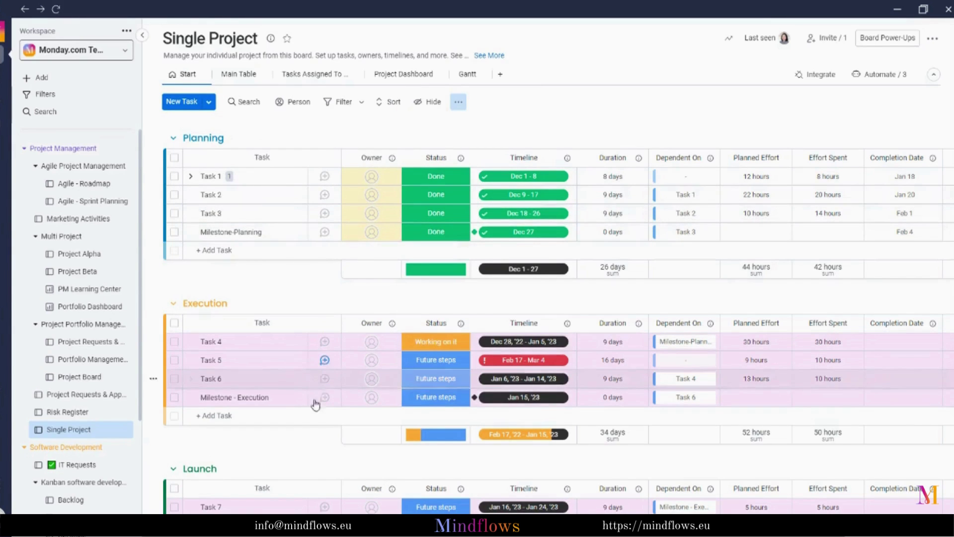
Check Tasks Assigned To and its filters, pan the Workload timeline into late January, then view Gantt
{"action": "left_click", "coordinate": [298, 75]}
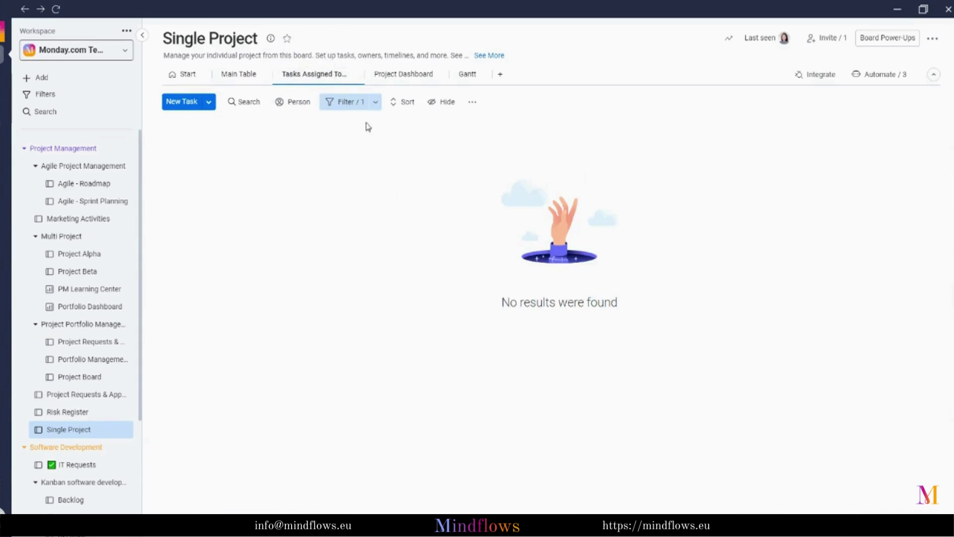
{"action": "left_click", "coordinate": [374, 105]}
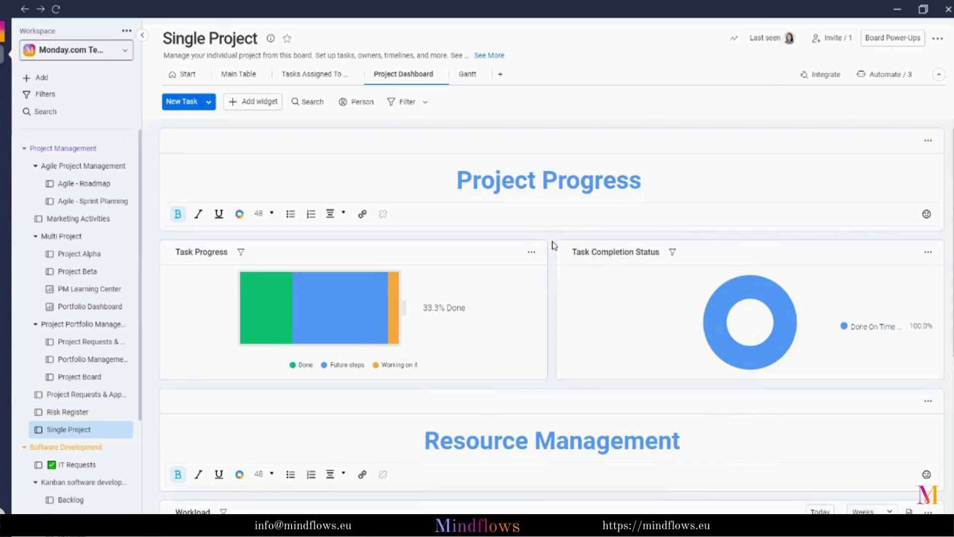
{"action": "scroll", "coordinate": [557, 251], "scroll_direction": "down", "scroll_amount": 6}
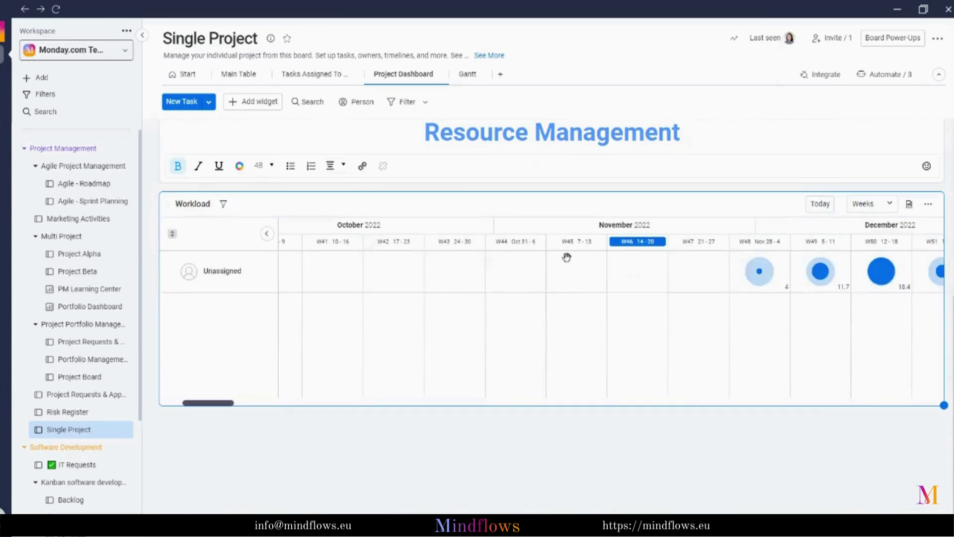
{"action": "left_click_drag", "start_coordinate": [750, 343], "coordinate": [419, 364]}
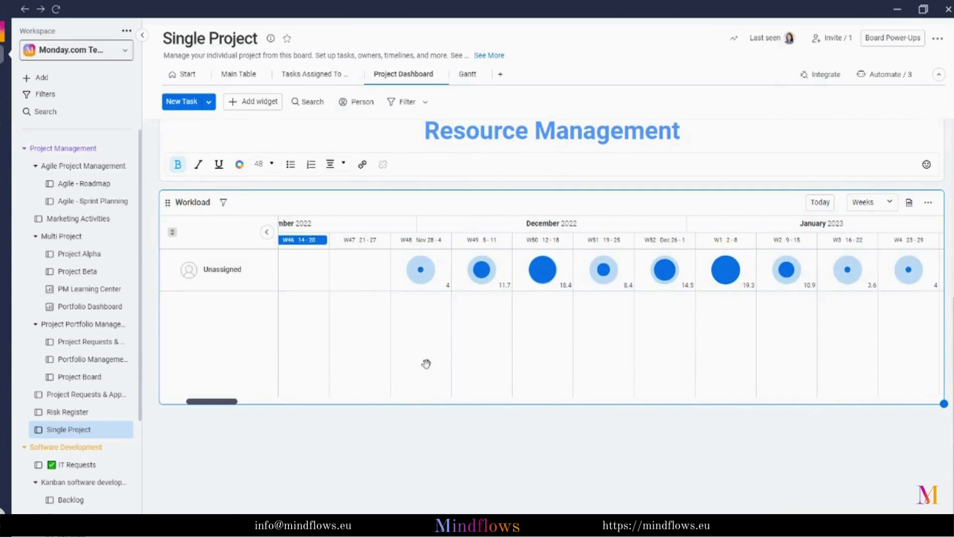
{"action": "left_click_drag", "start_coordinate": [661, 353], "coordinate": [590, 362]}
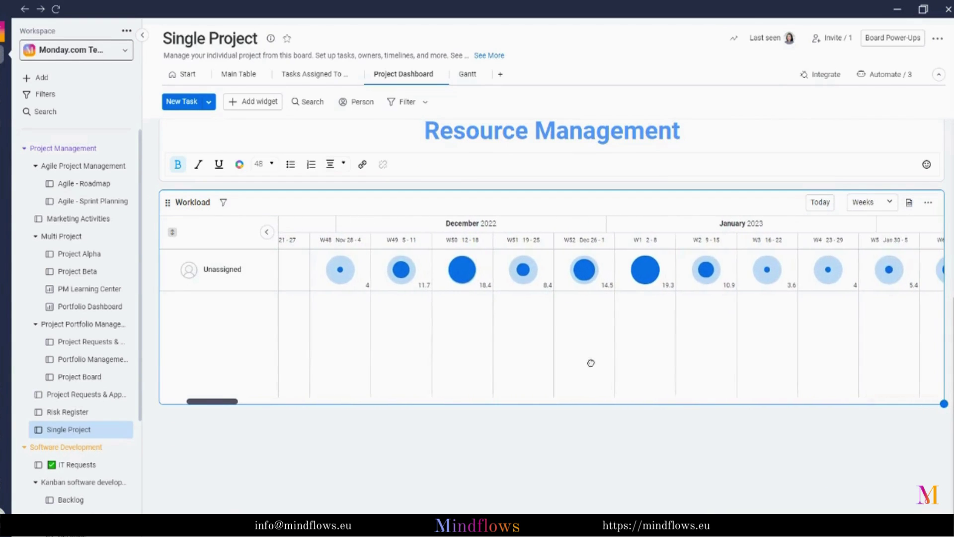
{"action": "left_click", "coordinate": [467, 74]}
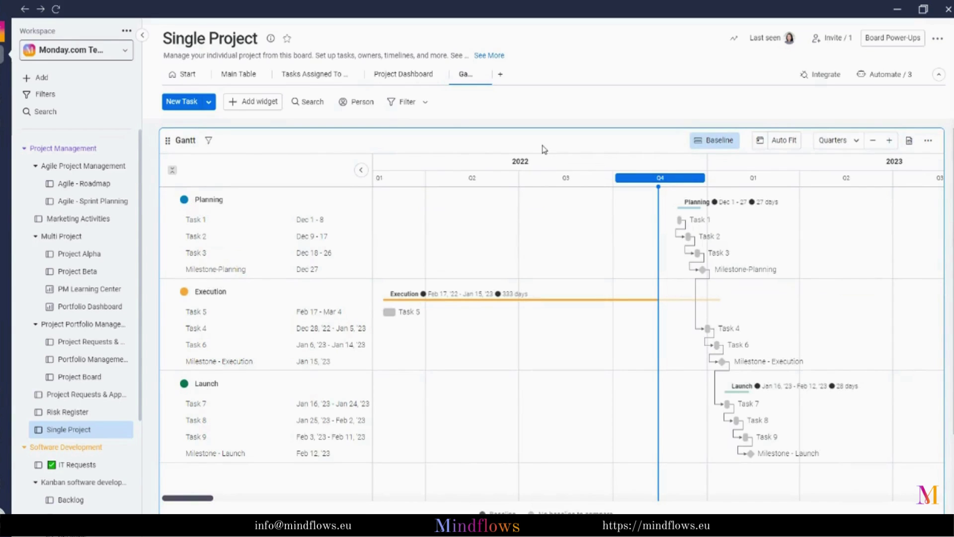
Leave the Gantt chart and return to the Main Table view
{"action": "left_click", "coordinate": [238, 73]}
Add 'Task 10' to the Planning group and assign a team member as its owner
{"action": "left_click", "coordinate": [226, 251]}
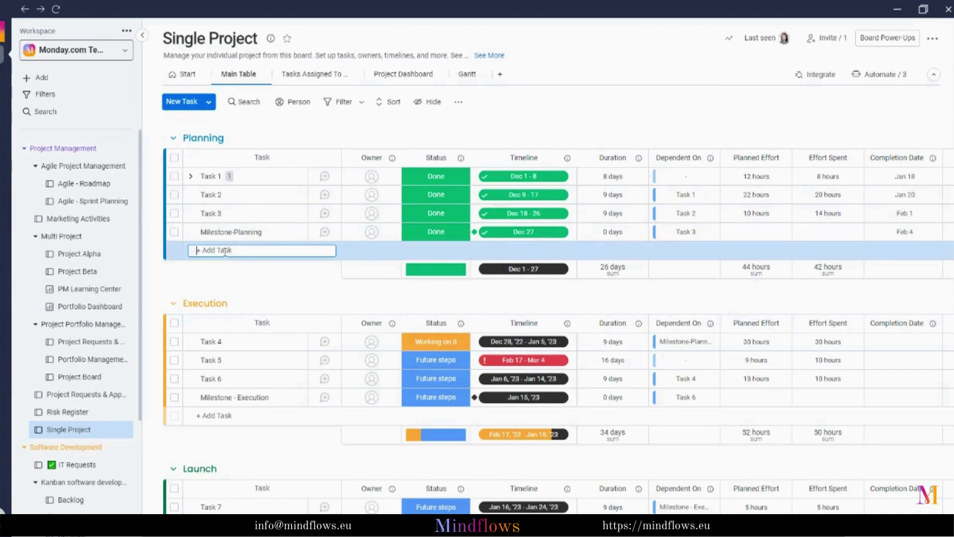
{"action": "type", "text": "Task 1"}
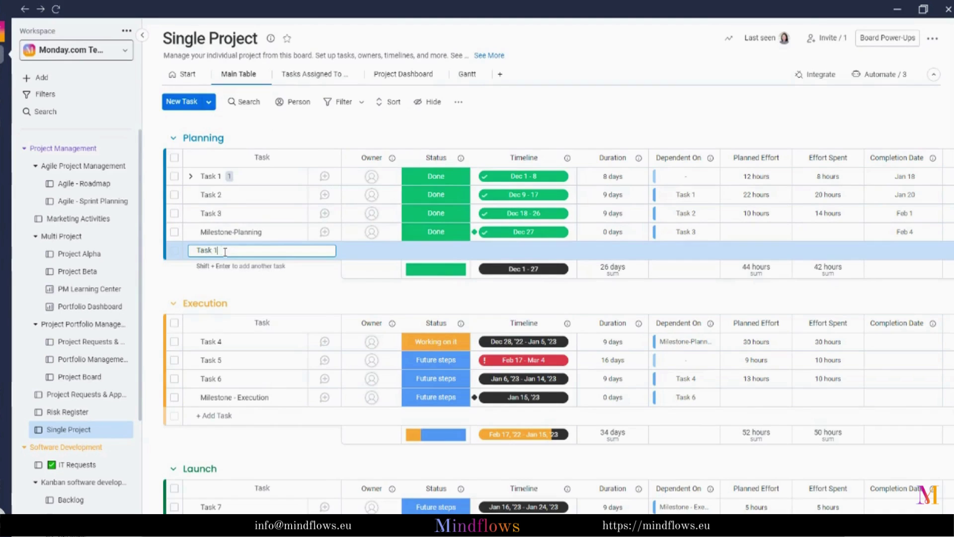
{"action": "type", "text": "0"}
{"action": "key", "text": "Return"}
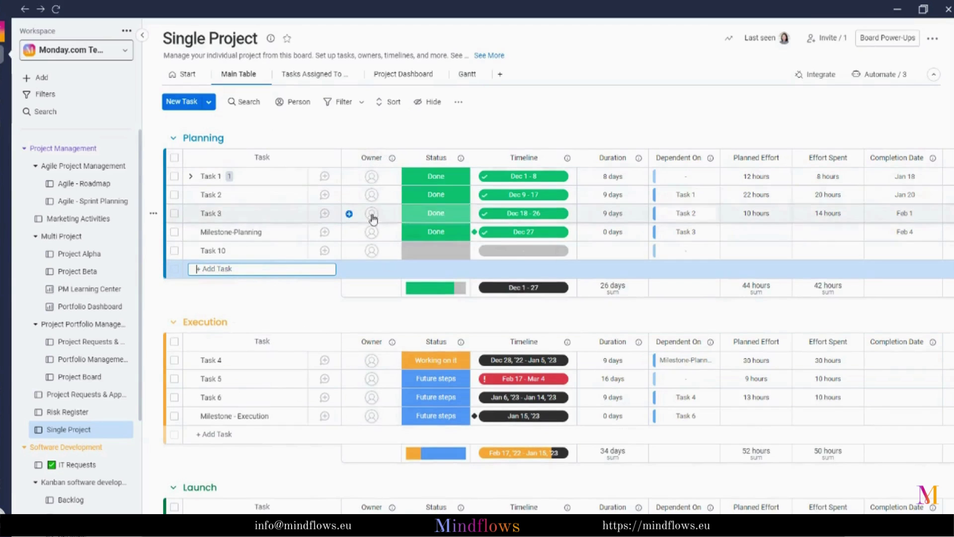
{"action": "left_click", "coordinate": [371, 251]}
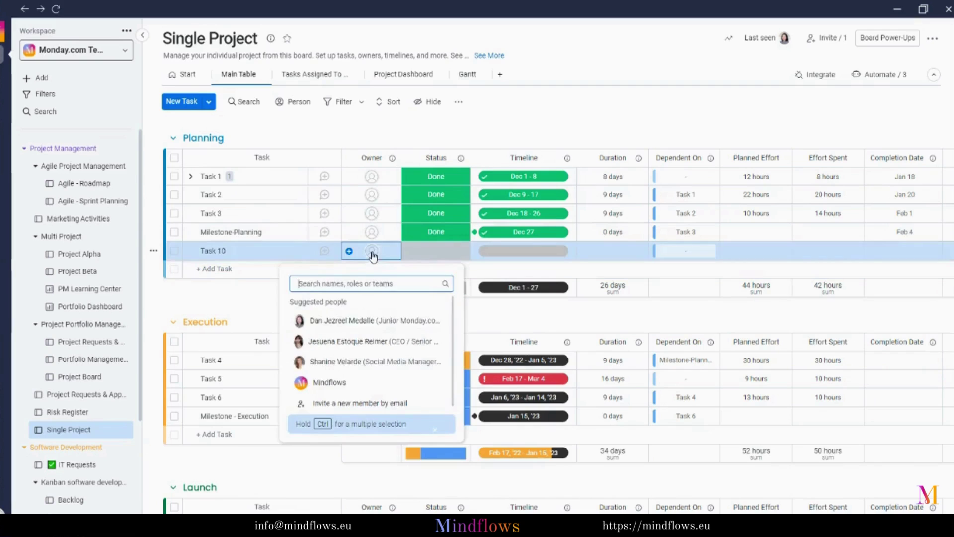
{"action": "left_click", "coordinate": [356, 323]}
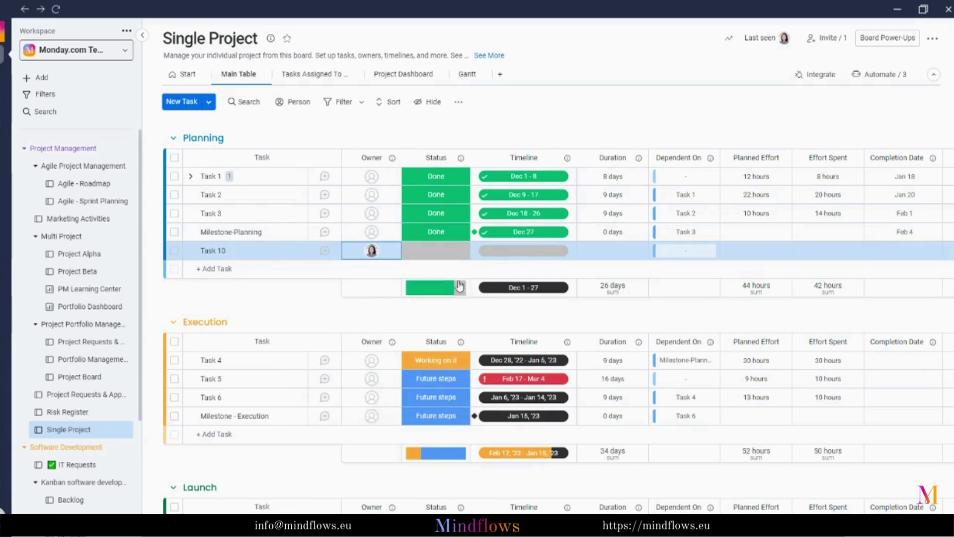
Set Task 10's timeline to run from Nov 30 to Dec 9
{"action": "left_click", "coordinate": [518, 252]}
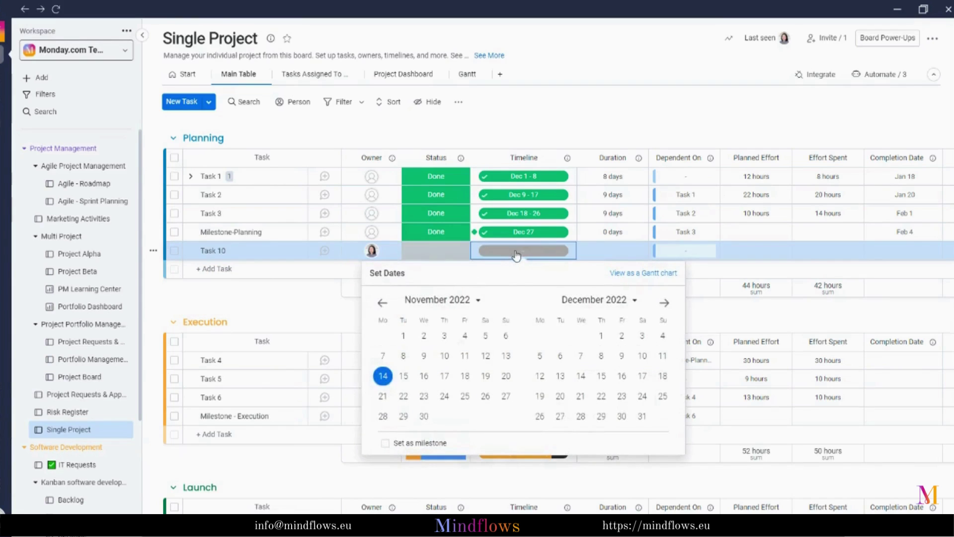
{"action": "left_click", "coordinate": [425, 418]}
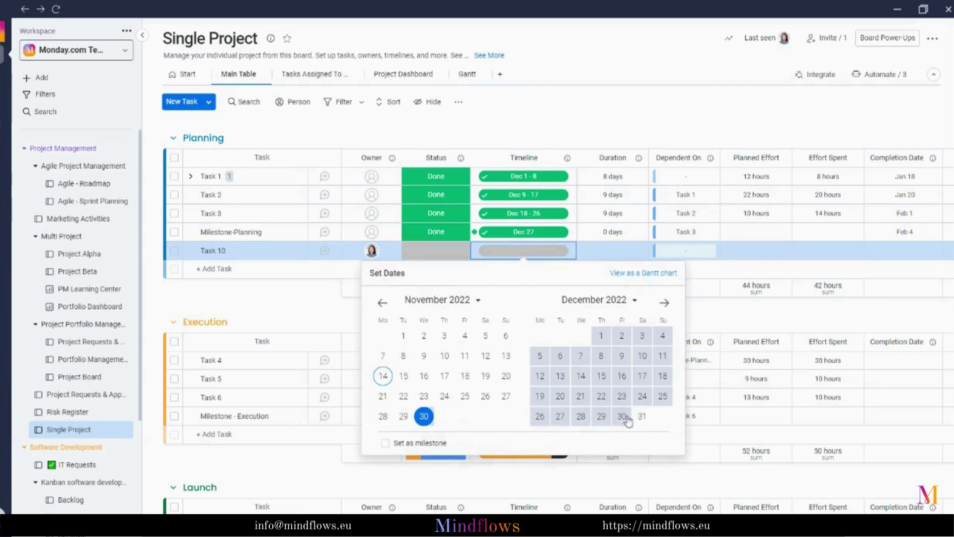
{"action": "left_click", "coordinate": [622, 357]}
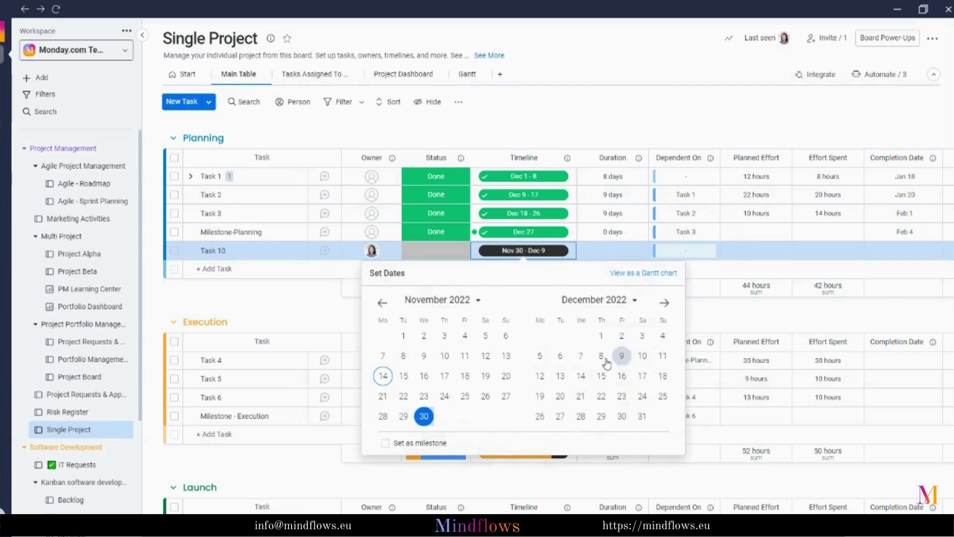
{"action": "left_click", "coordinate": [316, 311]}
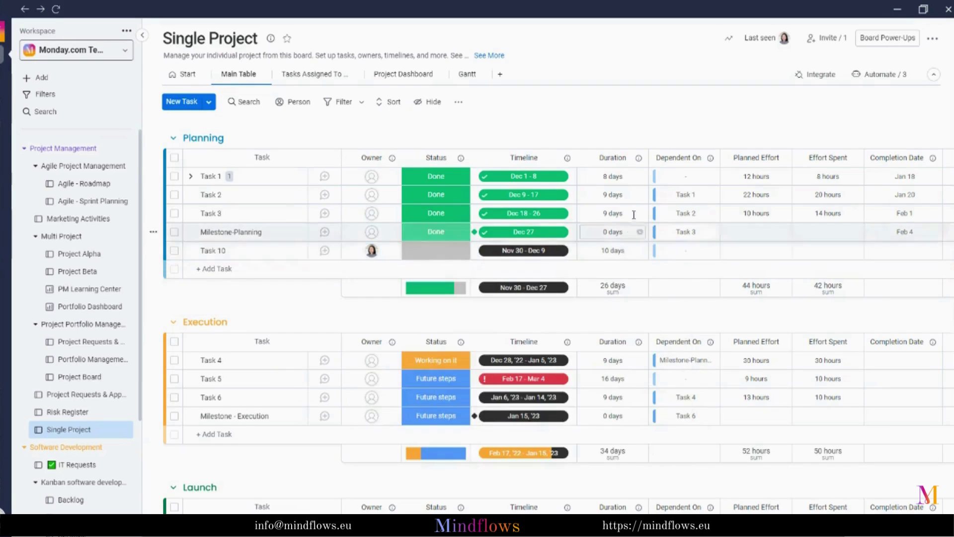
Change Task 10's status to Working on it, then to Done
{"action": "left_click", "coordinate": [430, 253]}
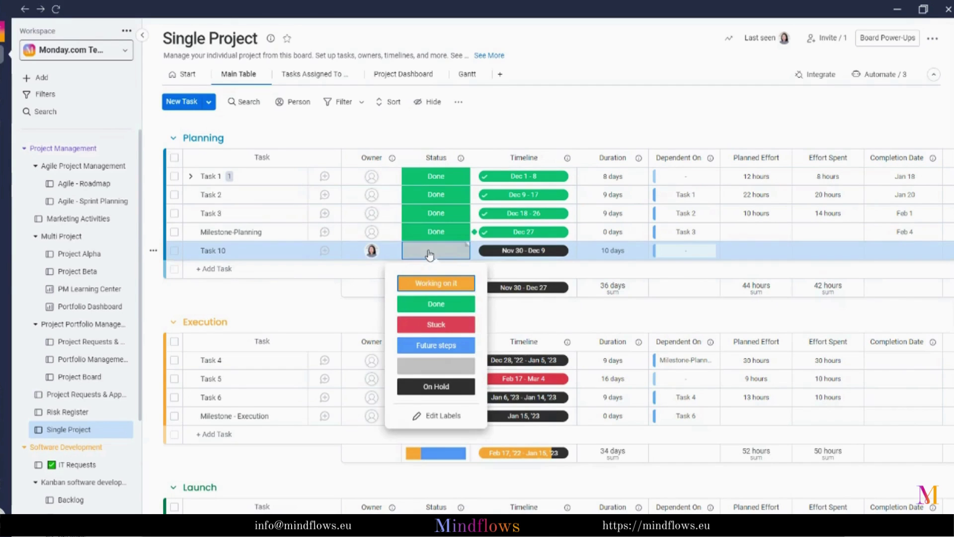
{"action": "left_click", "coordinate": [439, 283]}
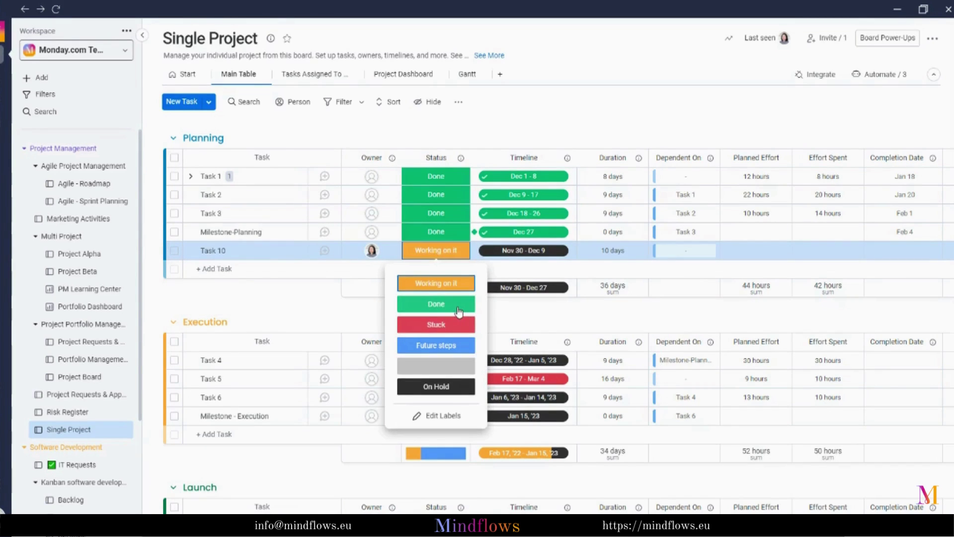
{"action": "left_click", "coordinate": [458, 310]}
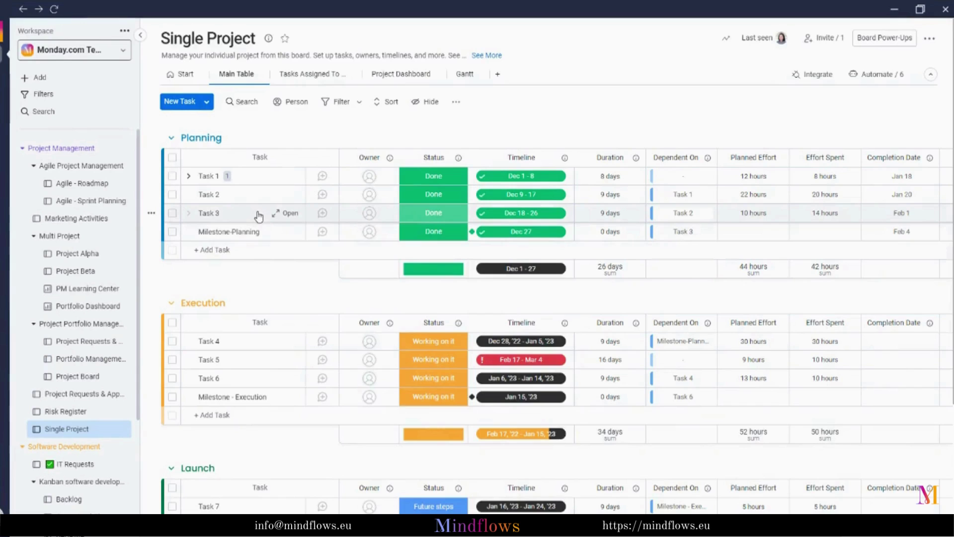
Drag the Task 3 row from Planning into the Launch group, below Task 9
{"action": "left_click_drag", "start_coordinate": [259, 216], "coordinate": [243, 443]}
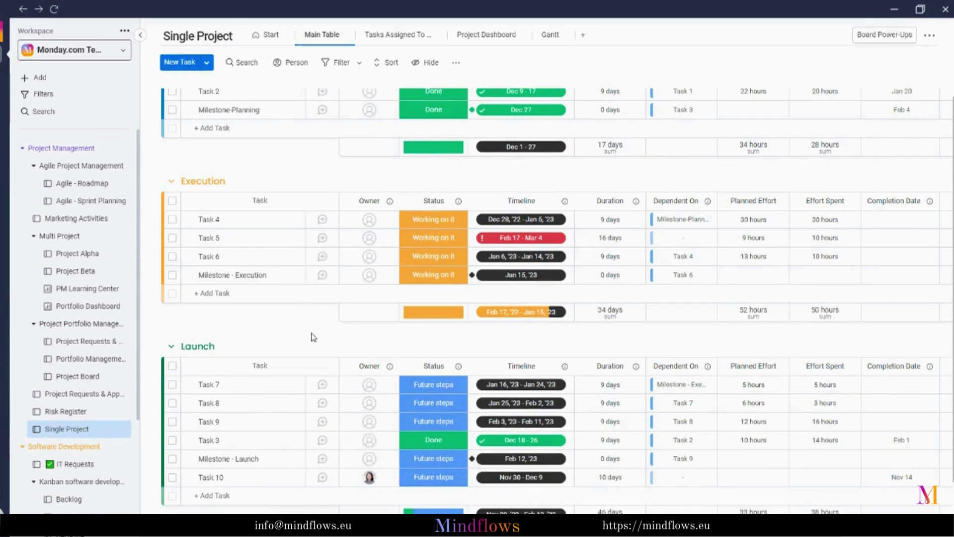
From the Automate panel, create a Status-change recipe: Working on it moves items to Execution
{"action": "scroll", "coordinate": [314, 336], "scroll_direction": "up", "scroll_amount": 5}
{"action": "left_click", "coordinate": [877, 75]}
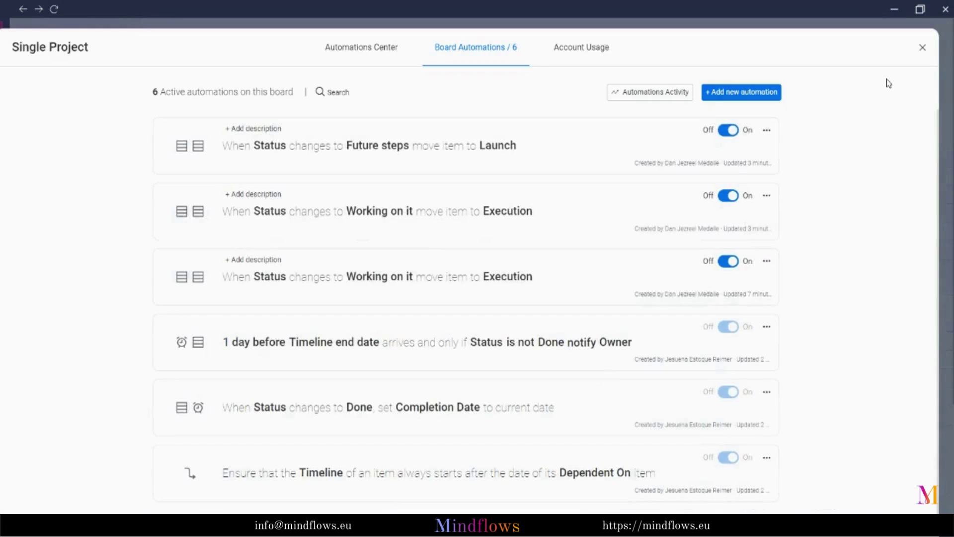
{"action": "left_click", "coordinate": [748, 94]}
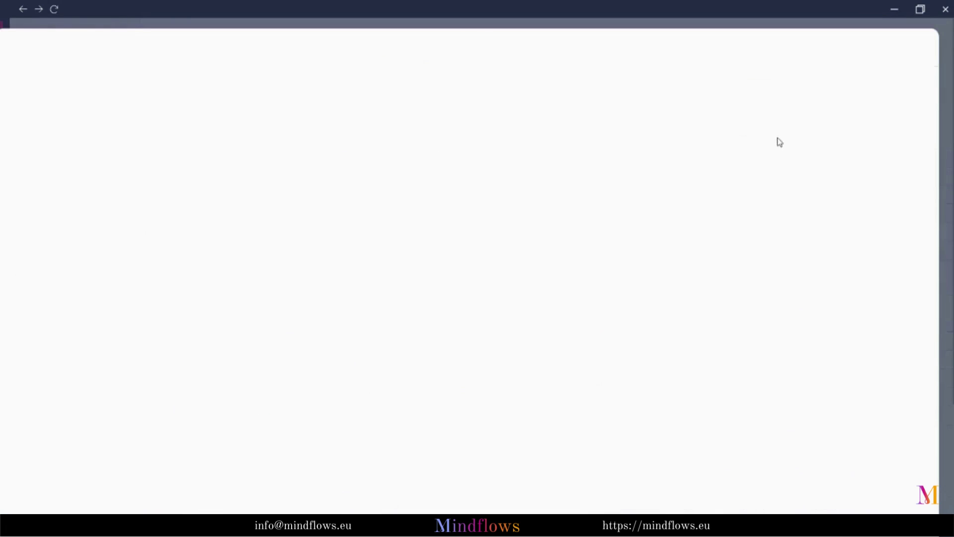
{"action": "left_click", "coordinate": [275, 134]}
{"action": "left_click", "coordinate": [268, 188]}
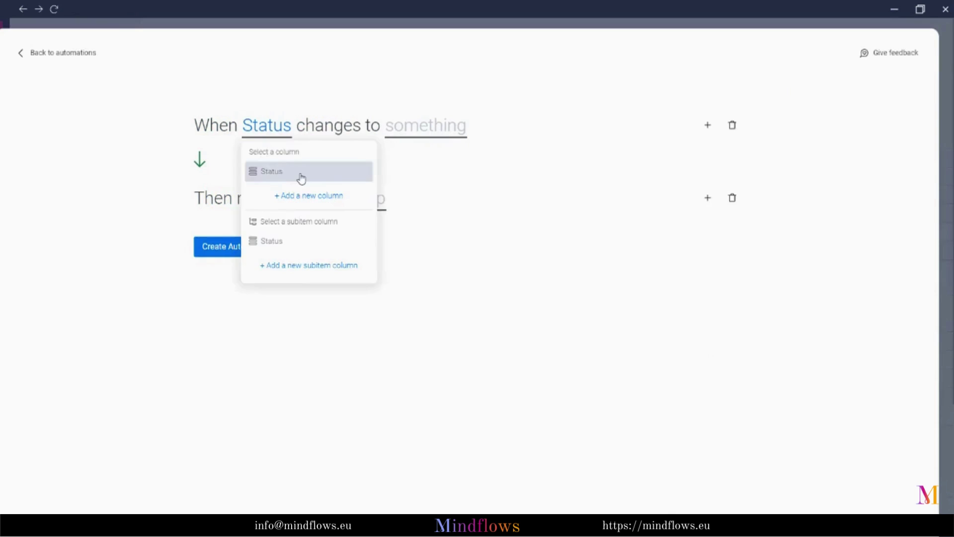
{"action": "left_click", "coordinate": [300, 171]}
{"action": "left_click", "coordinate": [412, 142]}
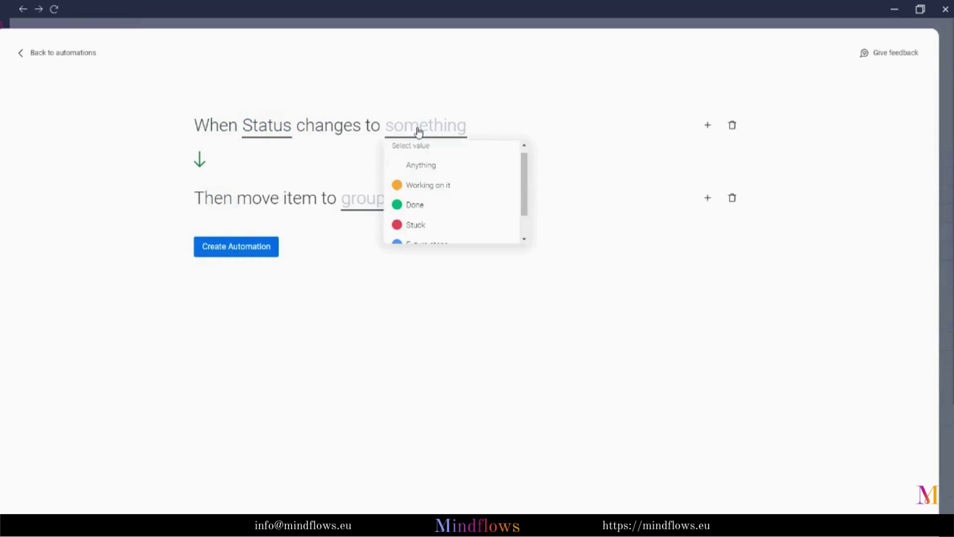
{"action": "left_click", "coordinate": [466, 189]}
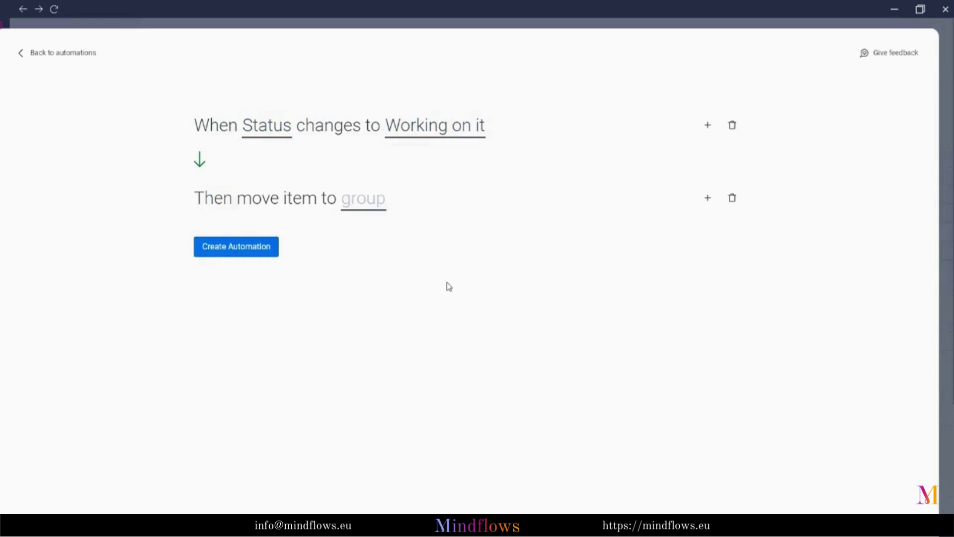
{"action": "left_click", "coordinate": [361, 202]}
{"action": "left_click", "coordinate": [403, 277]}
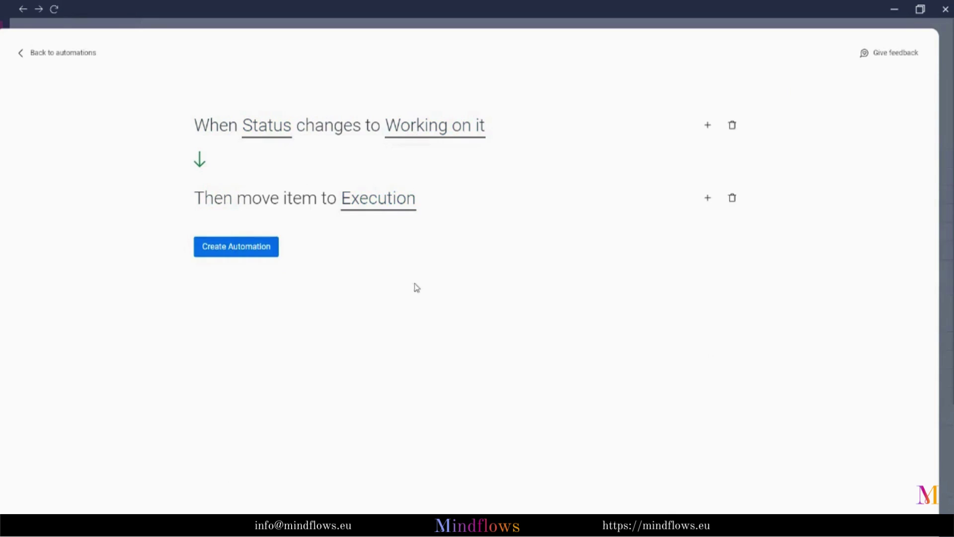
{"action": "left_click", "coordinate": [264, 259]}
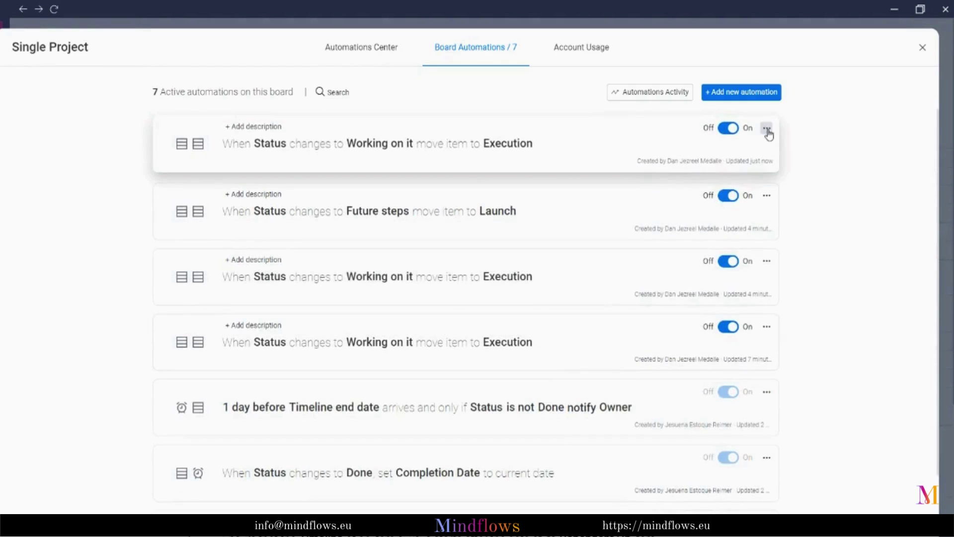
Duplicate the Working on it automation, changing its trigger to Future steps and target group to Launch
{"action": "left_click", "coordinate": [767, 129]}
{"action": "left_click", "coordinate": [751, 164]}
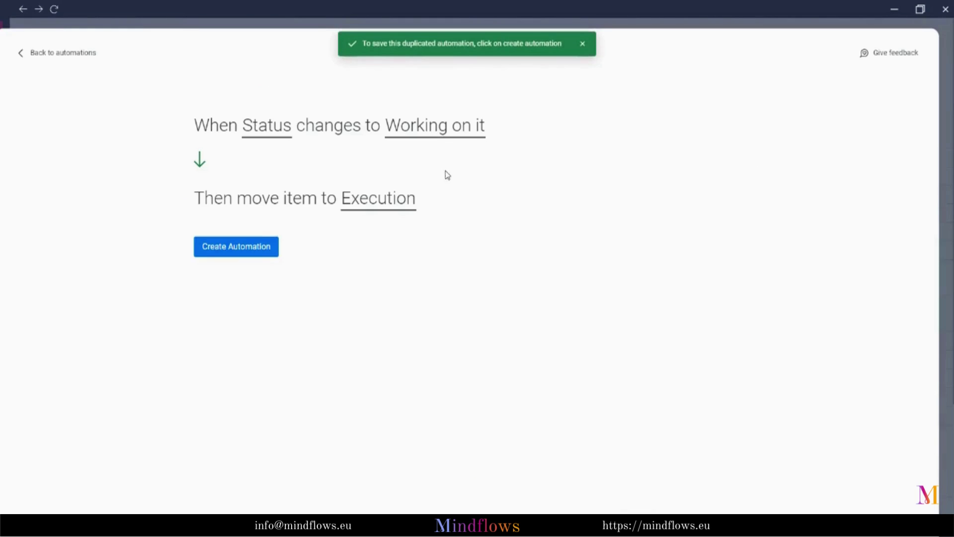
{"action": "left_click", "coordinate": [422, 129]}
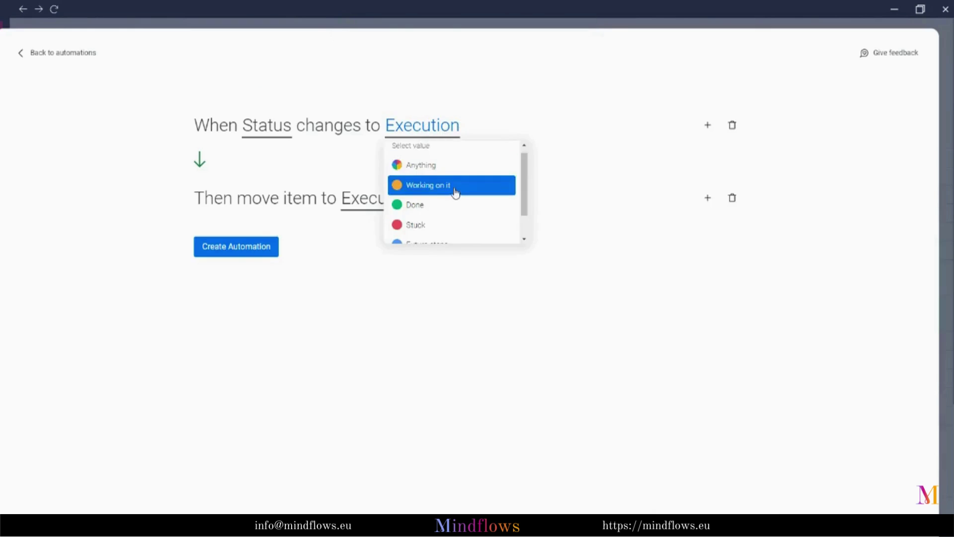
{"action": "scroll", "coordinate": [455, 193], "scroll_direction": "down", "scroll_amount": 1}
{"action": "left_click", "coordinate": [475, 215]}
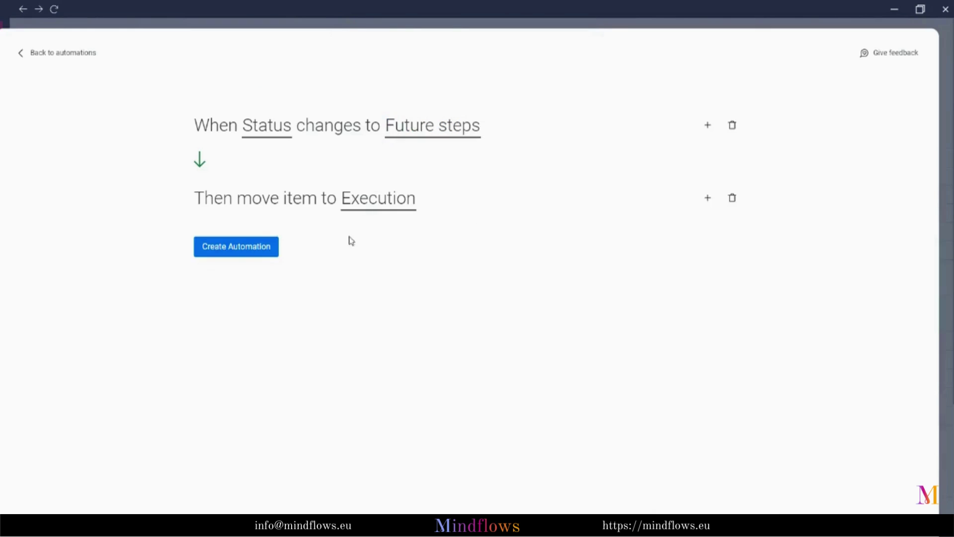
{"action": "left_click", "coordinate": [375, 205]}
{"action": "left_click", "coordinate": [412, 295]}
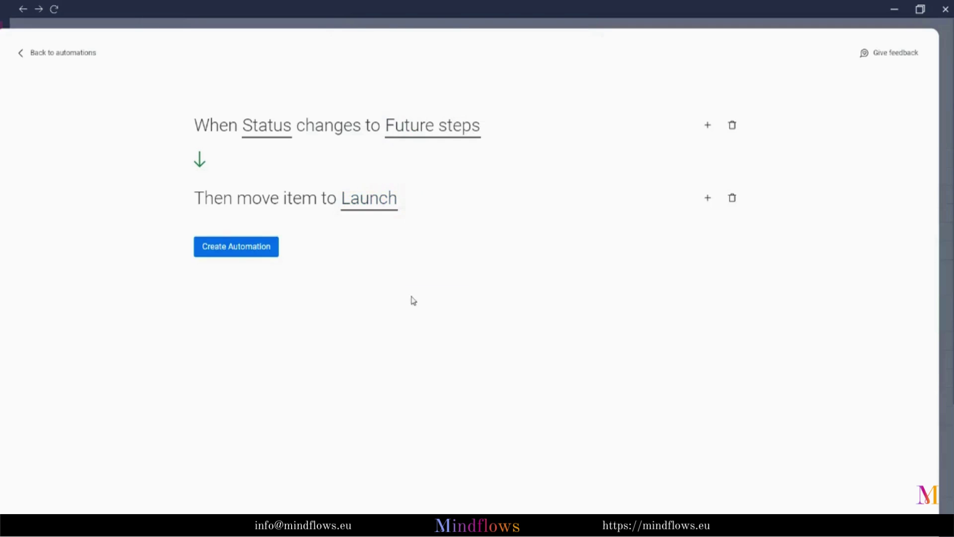
{"action": "left_click", "coordinate": [250, 251]}
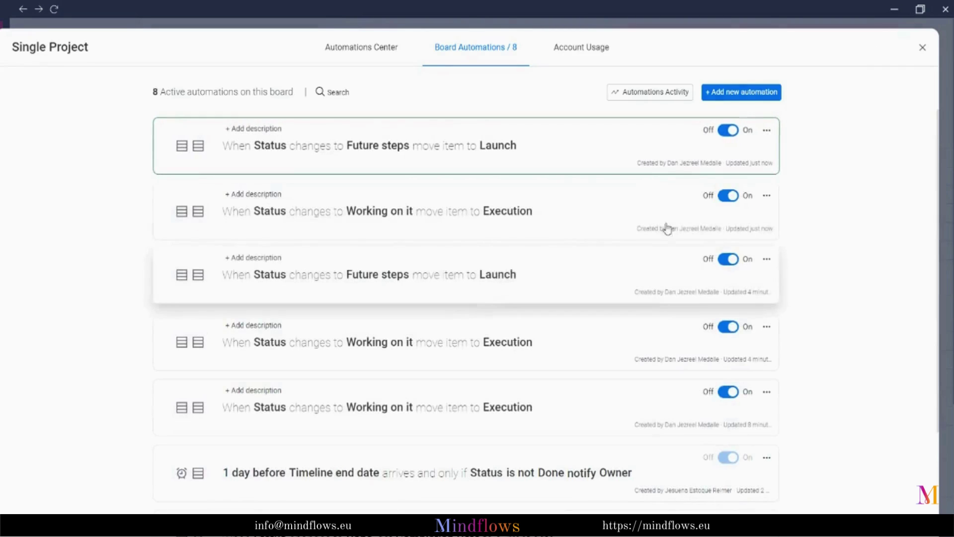
Close the automations, then set Task 2's status to Working on it and then Future steps
{"action": "left_click", "coordinate": [922, 49]}
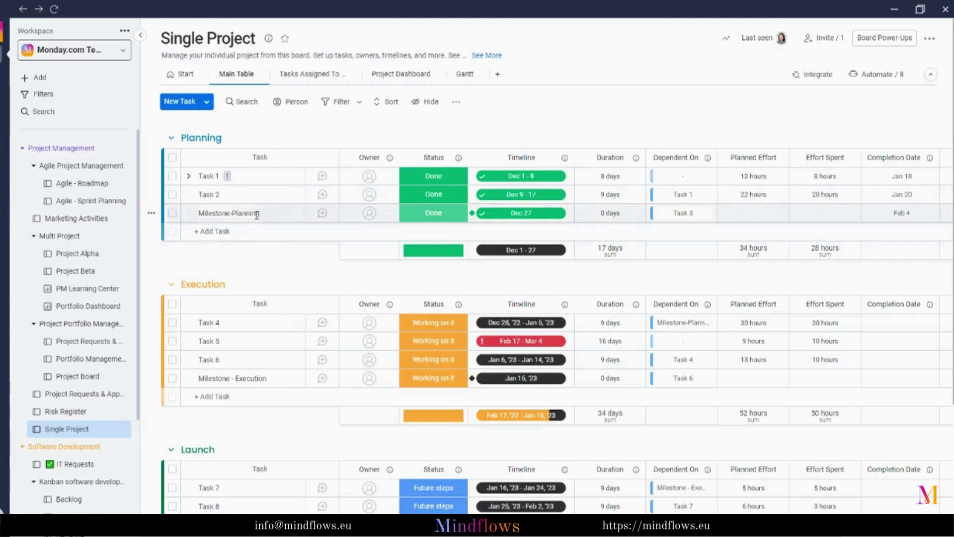
{"action": "left_click", "coordinate": [437, 199]}
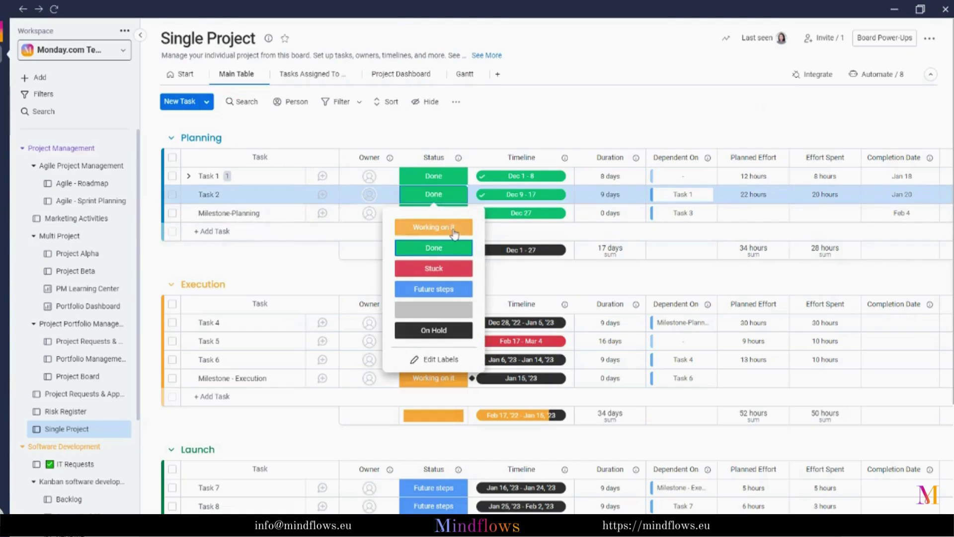
{"action": "left_click", "coordinate": [455, 232]}
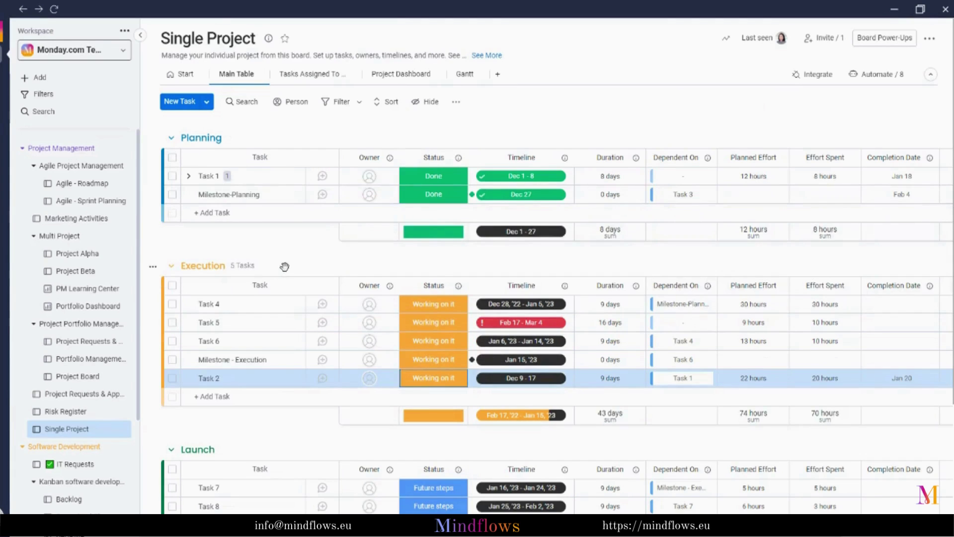
{"action": "left_click", "coordinate": [422, 381]}
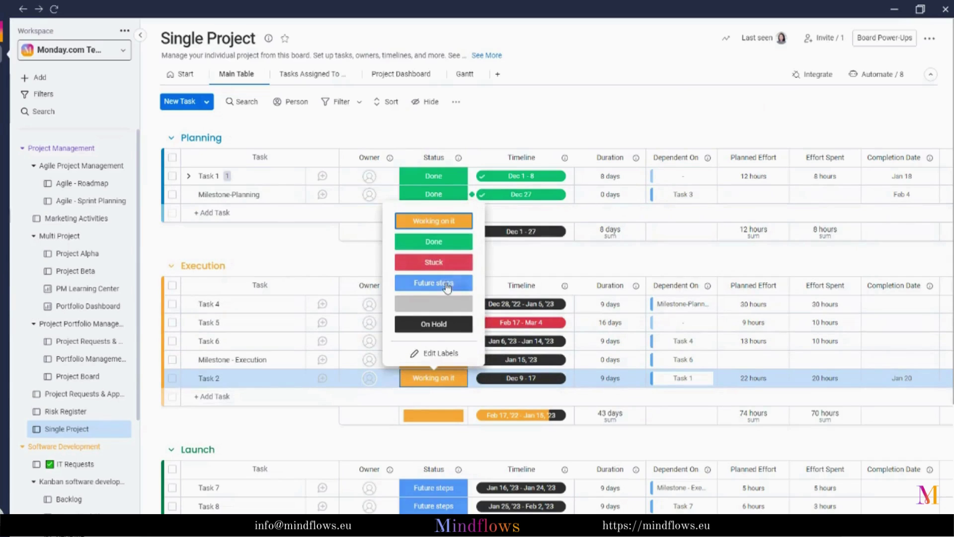
{"action": "left_click", "coordinate": [447, 283]}
{"action": "scroll", "coordinate": [377, 396], "scroll_direction": "down", "scroll_amount": 3}
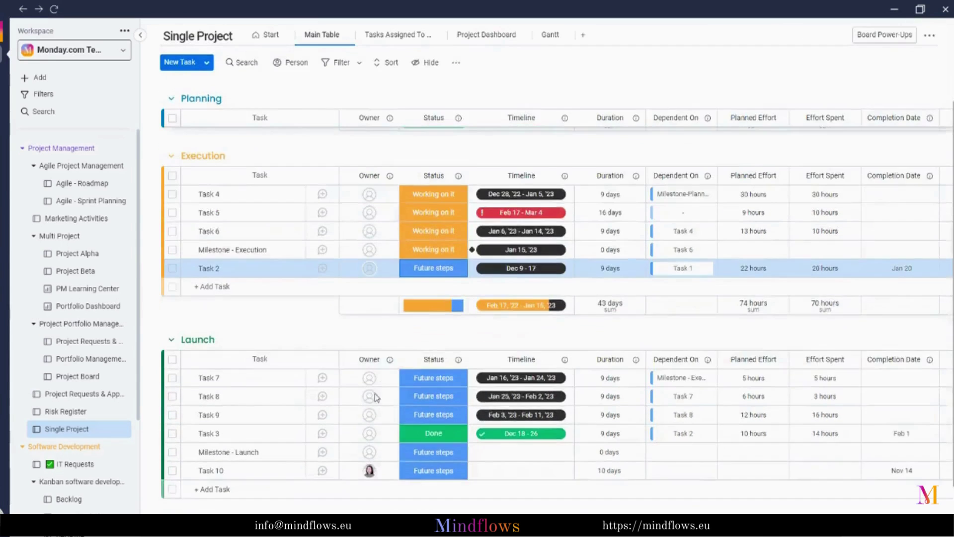
{"action": "scroll", "coordinate": [412, 323], "scroll_direction": "down", "scroll_amount": 1}
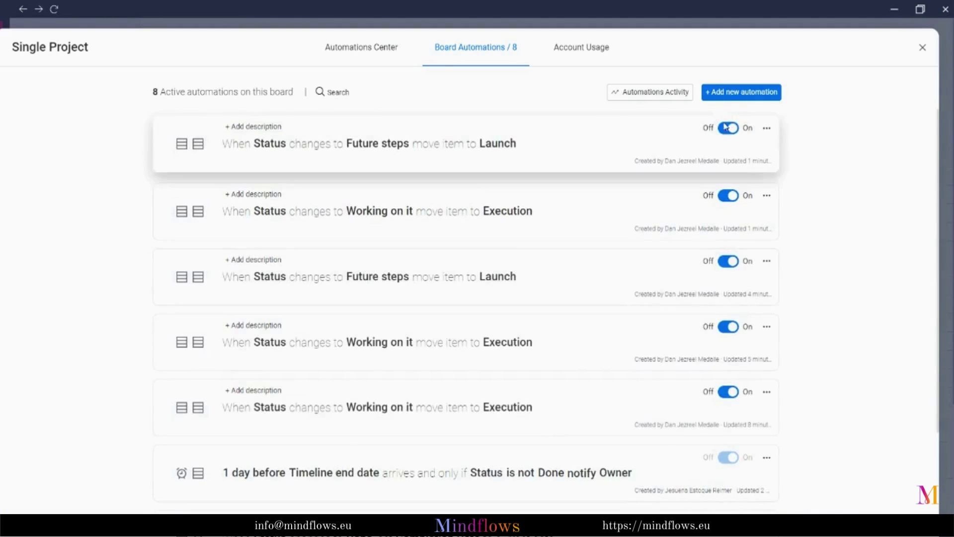
{"action": "left_click", "coordinate": [736, 101]}
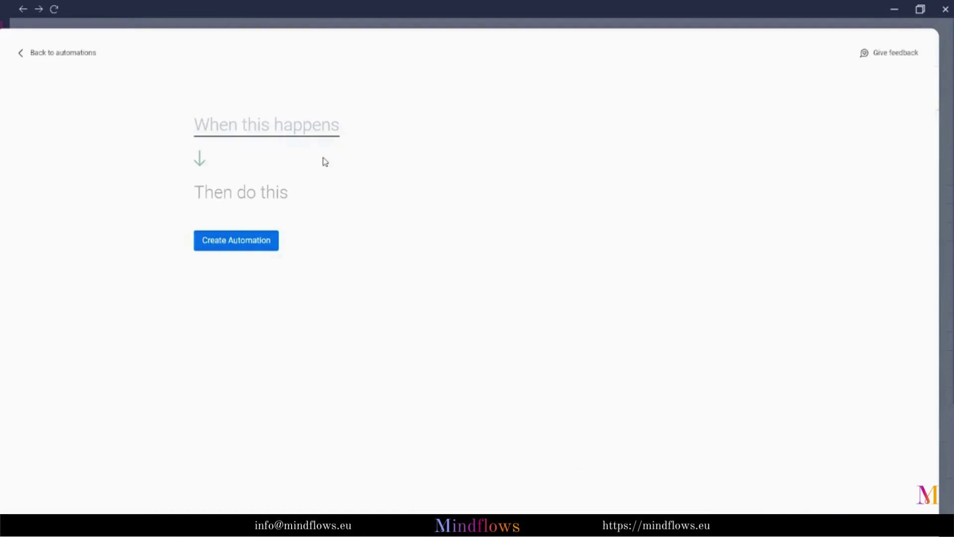
{"action": "left_click", "coordinate": [293, 131]}
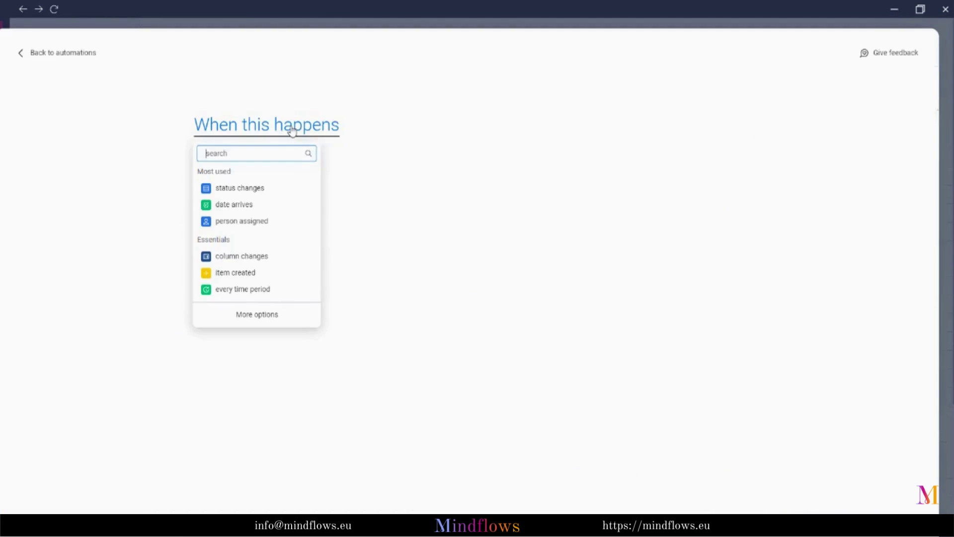
{"action": "left_click", "coordinate": [276, 322]}
{"action": "left_click", "coordinate": [824, 211]}
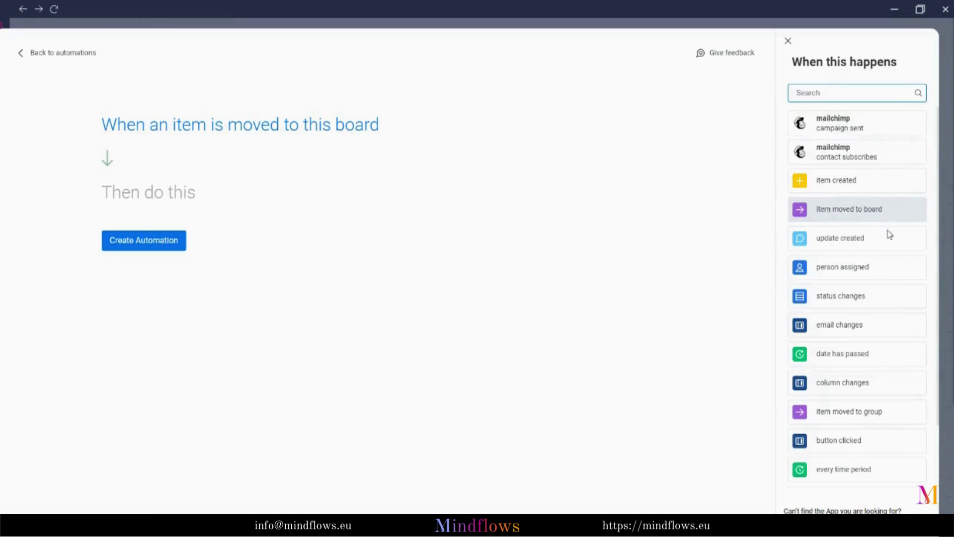
{"action": "left_click", "coordinate": [893, 412]}
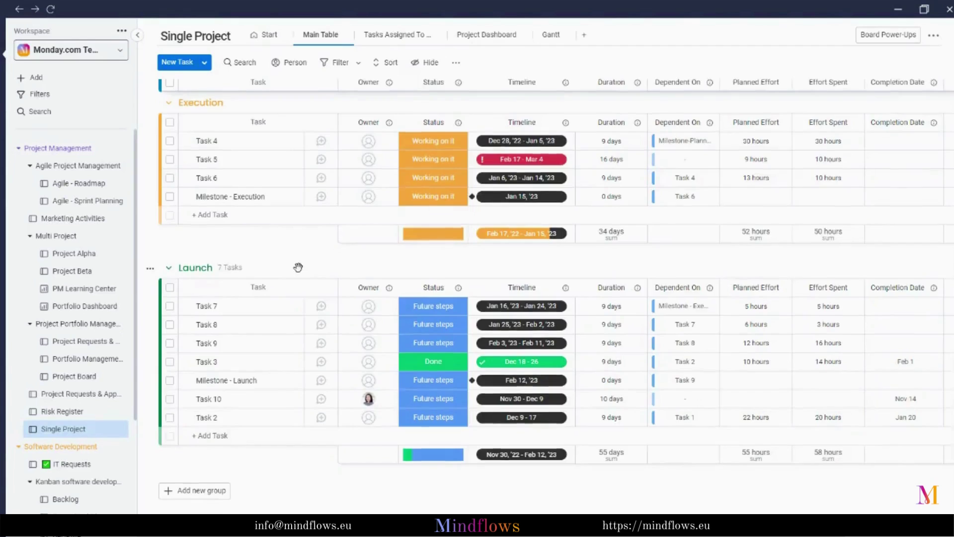
{"action": "scroll", "coordinate": [299, 268], "scroll_direction": "up", "scroll_amount": 5}
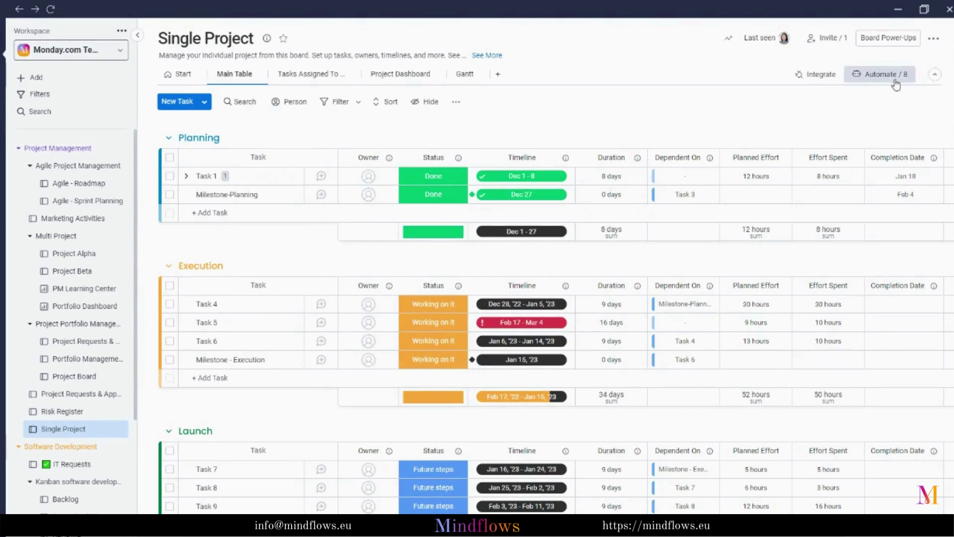
{"action": "scroll", "coordinate": [298, 272], "scroll_direction": "down", "scroll_amount": 3}
{"action": "scroll", "coordinate": [303, 259], "scroll_direction": "up", "scroll_amount": 3}
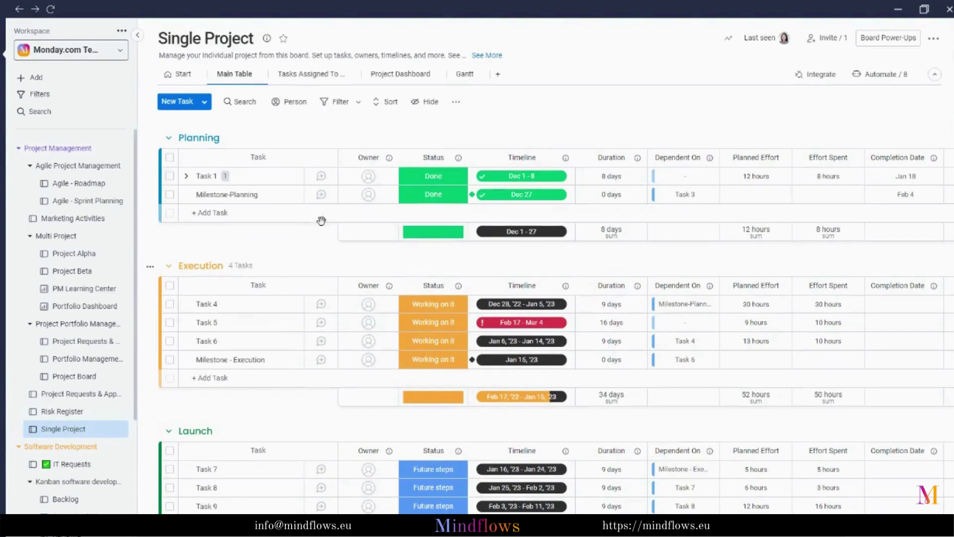